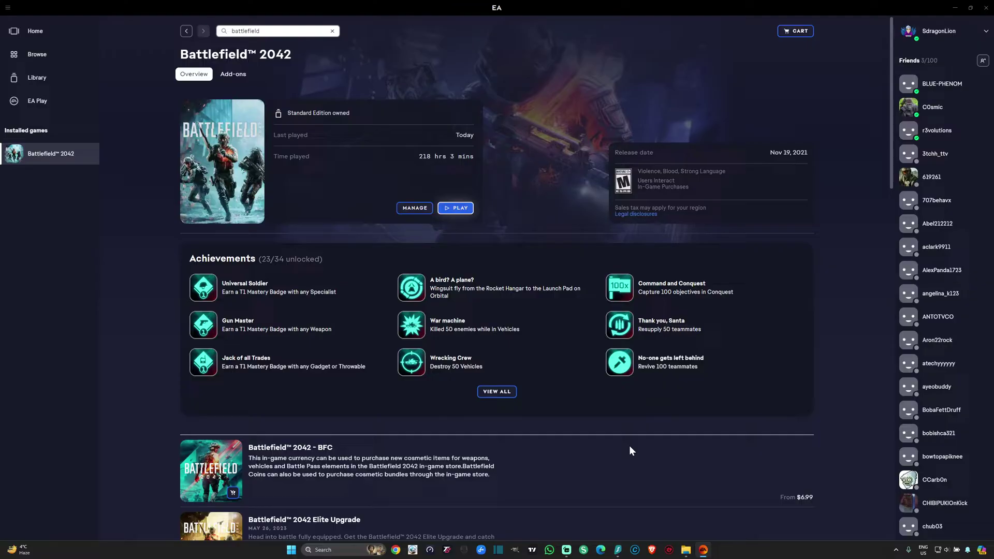
Launch Battlefield 2042 from its EA app page, which returns cloud data error EC:10600.
left_click(461, 211)
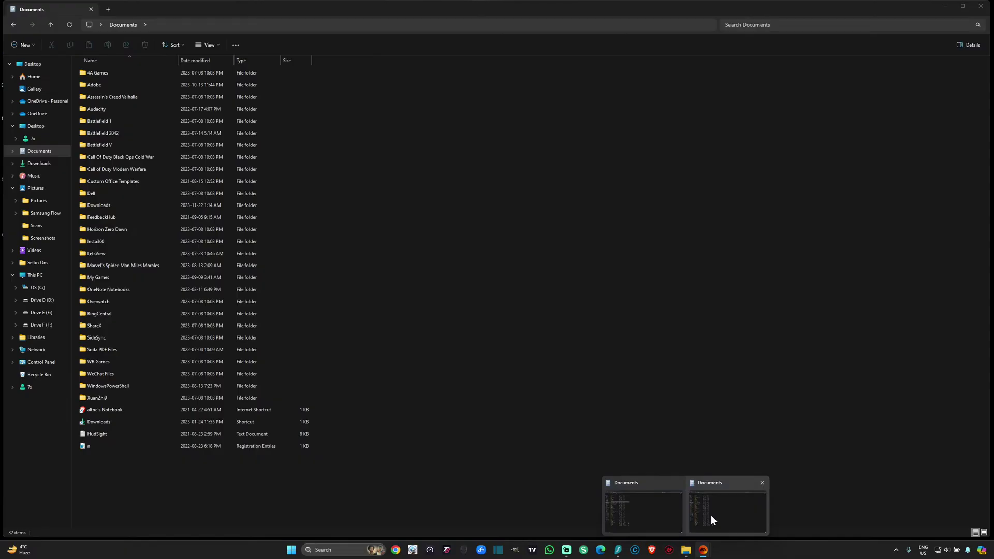
In Documents, rename the 'Battlefield 2042' folder to 'Battlefield 2042 copy'.
left_click(711, 515)
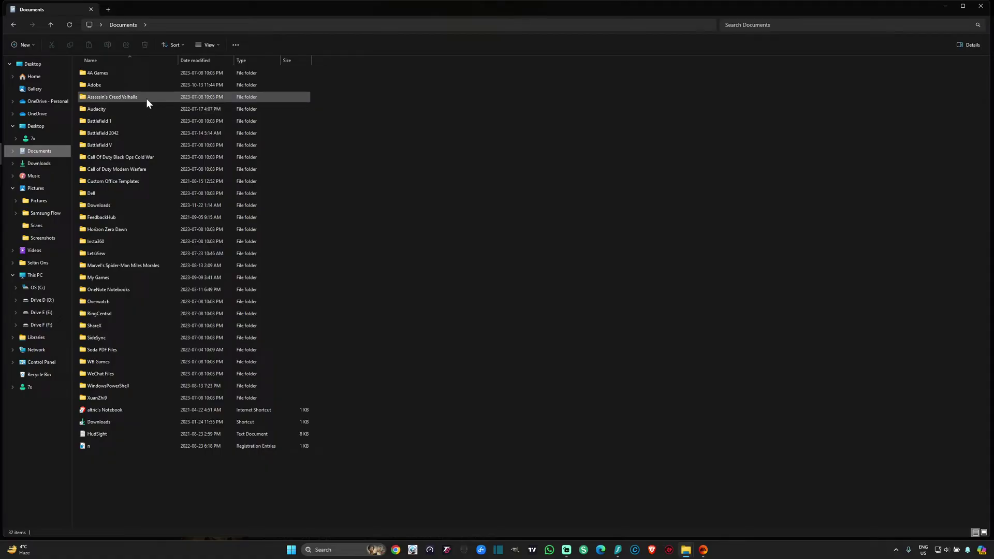
left_click(118, 133)
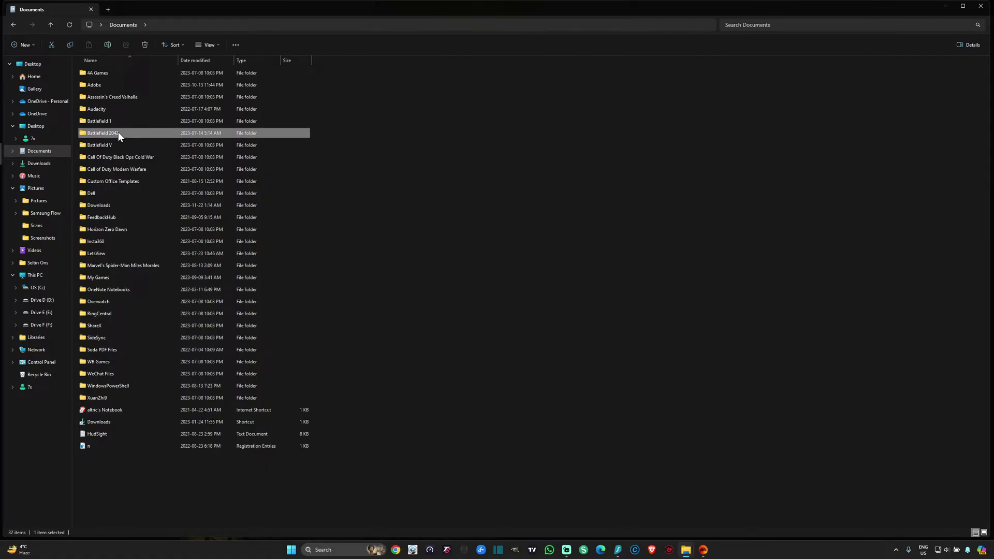
left_click(119, 132)
left_click(131, 135)
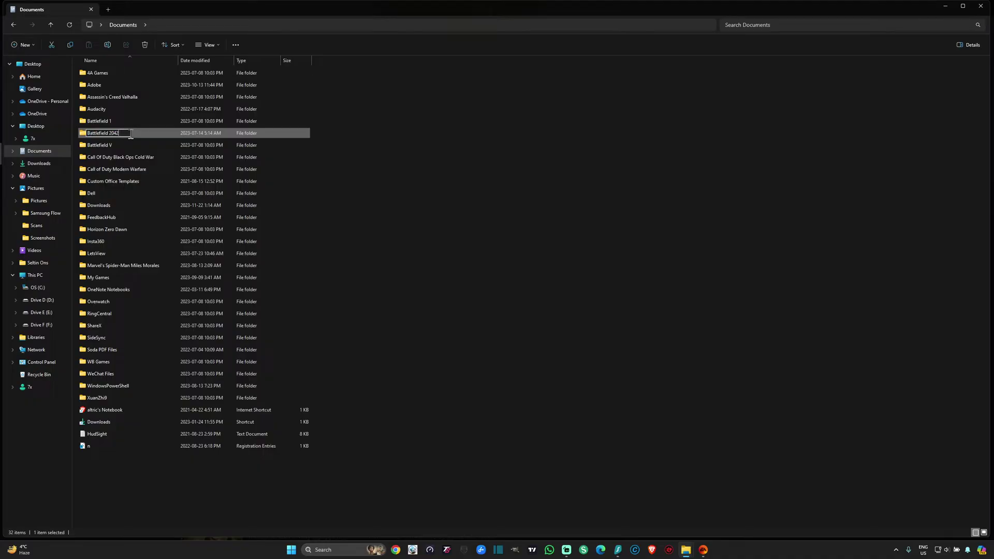
type(" copy")
key("Return")
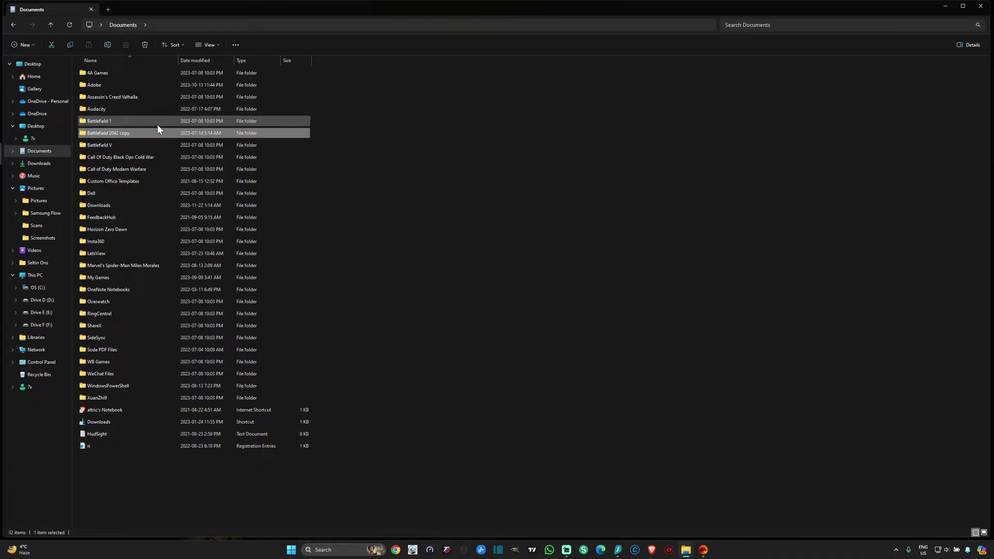
Return to the EA app, cancel the cloud data error, and relaunch Battlefield 2042.
left_click(703, 549)
mouse_move(703, 550)
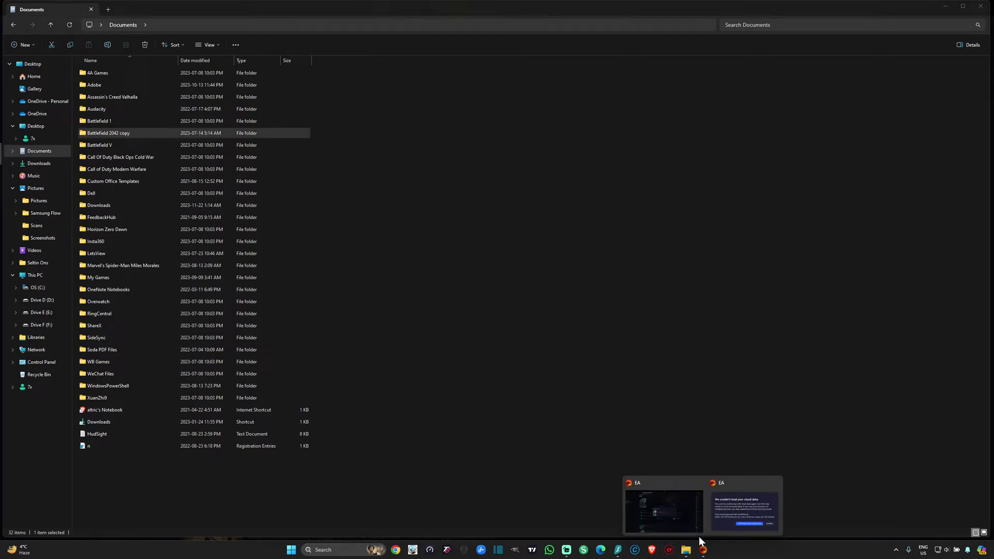
left_click(731, 518)
left_click(661, 497)
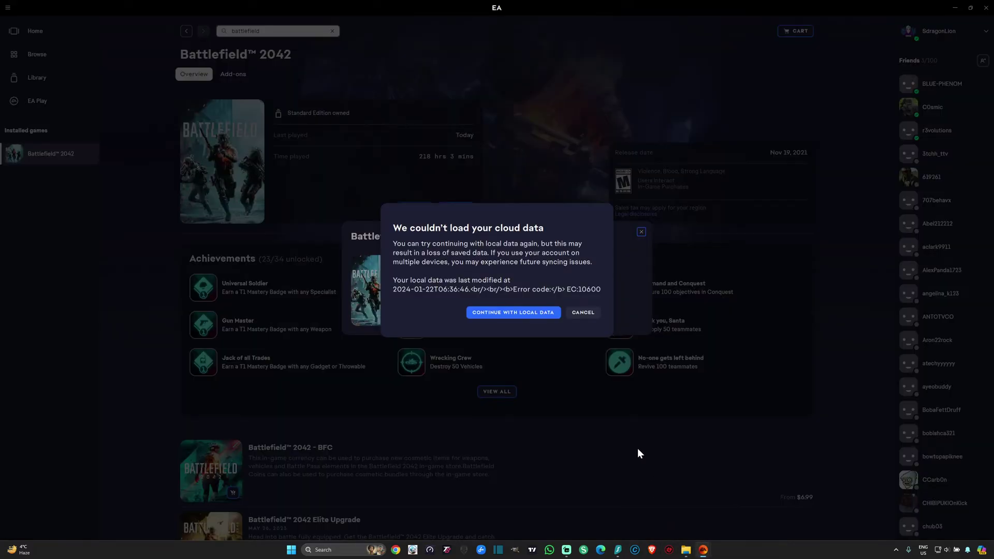
left_click(586, 314)
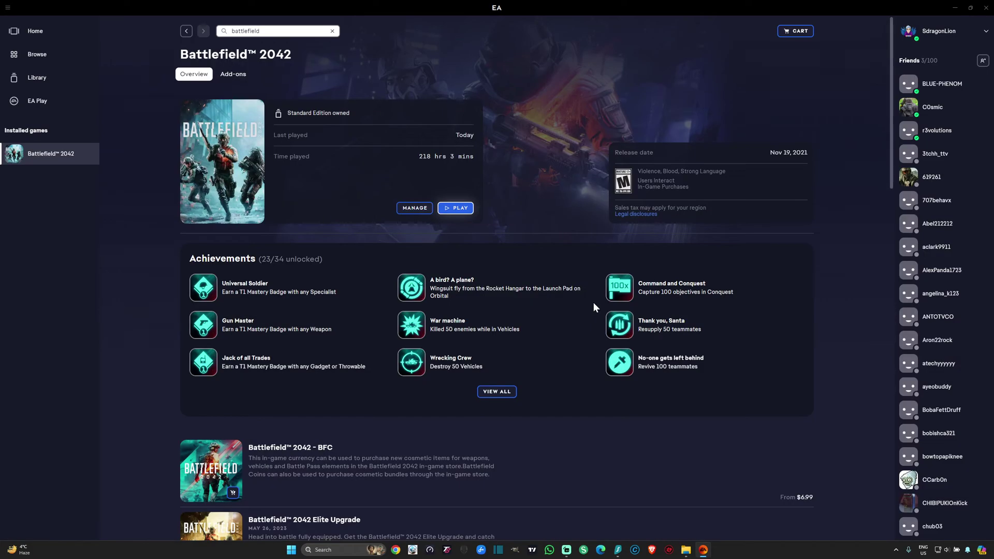
left_click(466, 211)
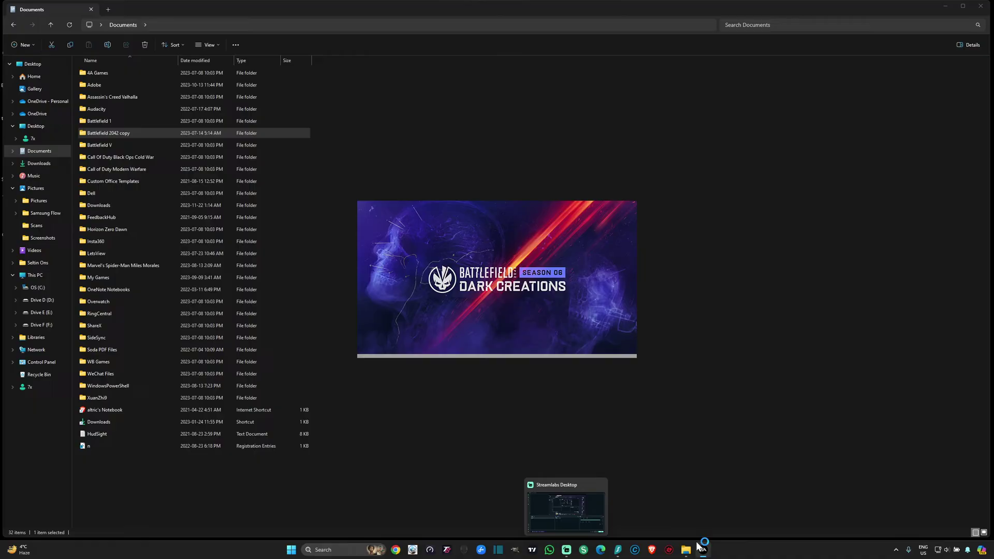
mouse_move(702, 550)
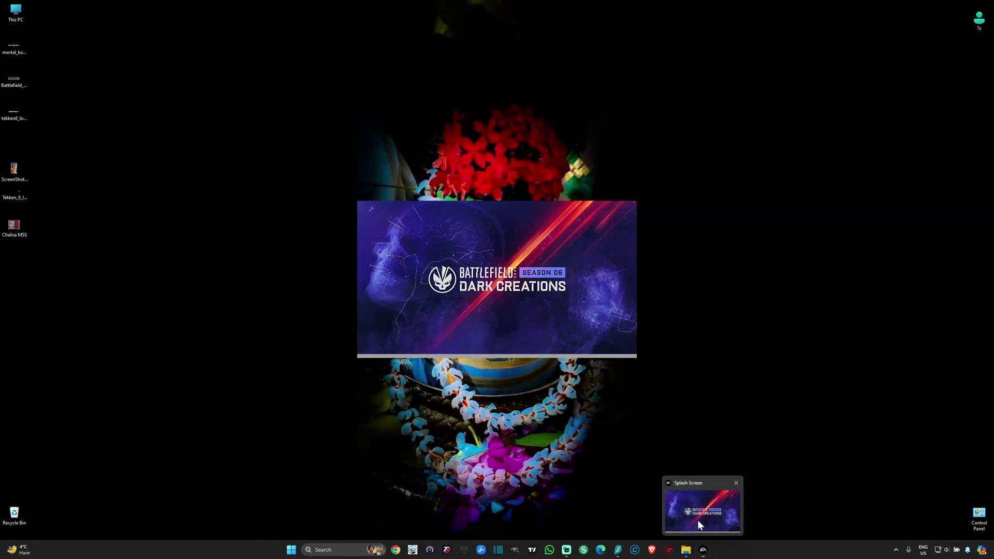
Bring the EA app to the front from the hidden tray icons while the Dark Creations splash loads.
left_click(698, 519)
left_click(896, 550)
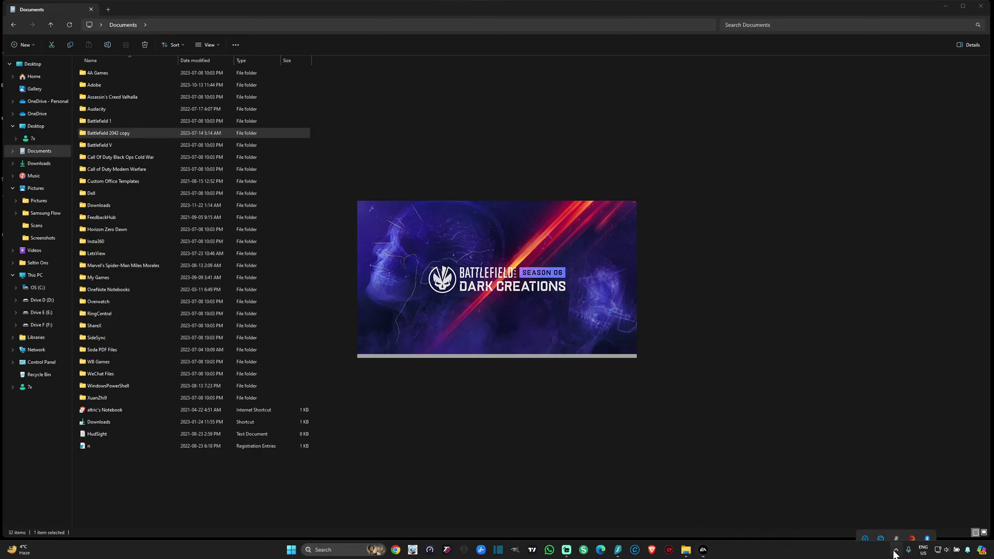
left_click(906, 529)
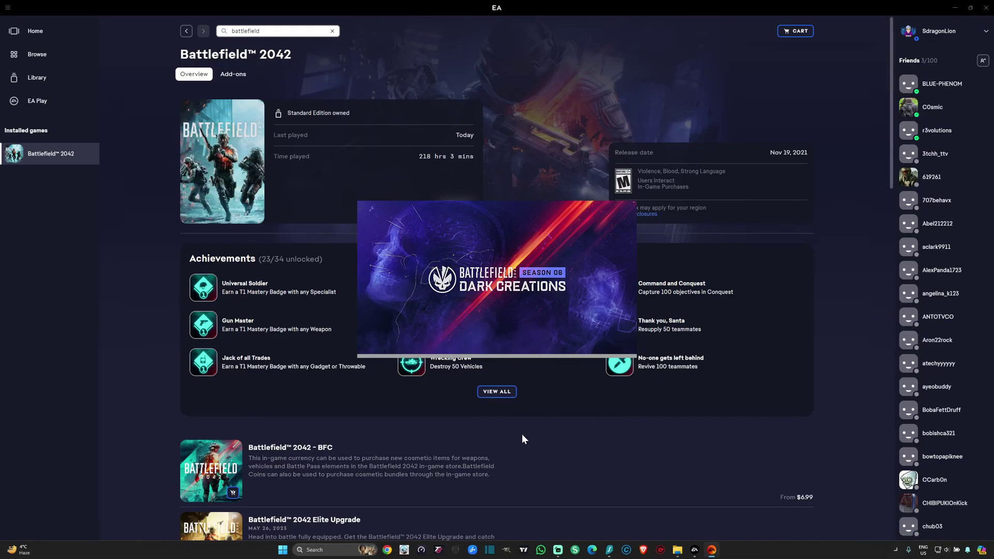